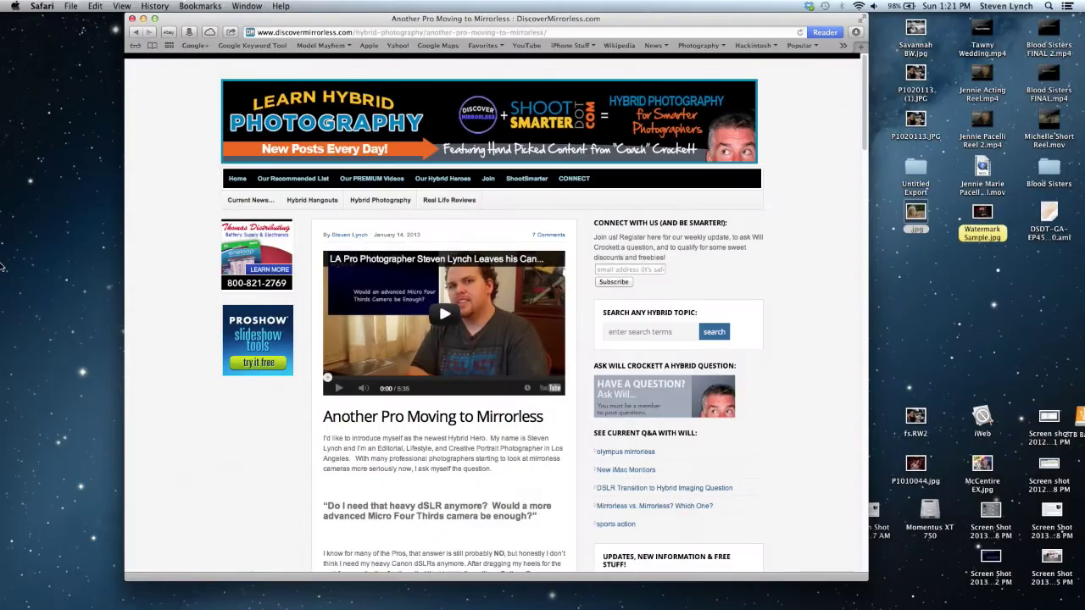
Bring Lightroom's Library with the 35-clip 'Why I Choose Adobe' collection in front of Safari
{"action": "mouse_move", "coordinate": [2, 268]}
{"action": "left_click", "coordinate": [12, 254]}
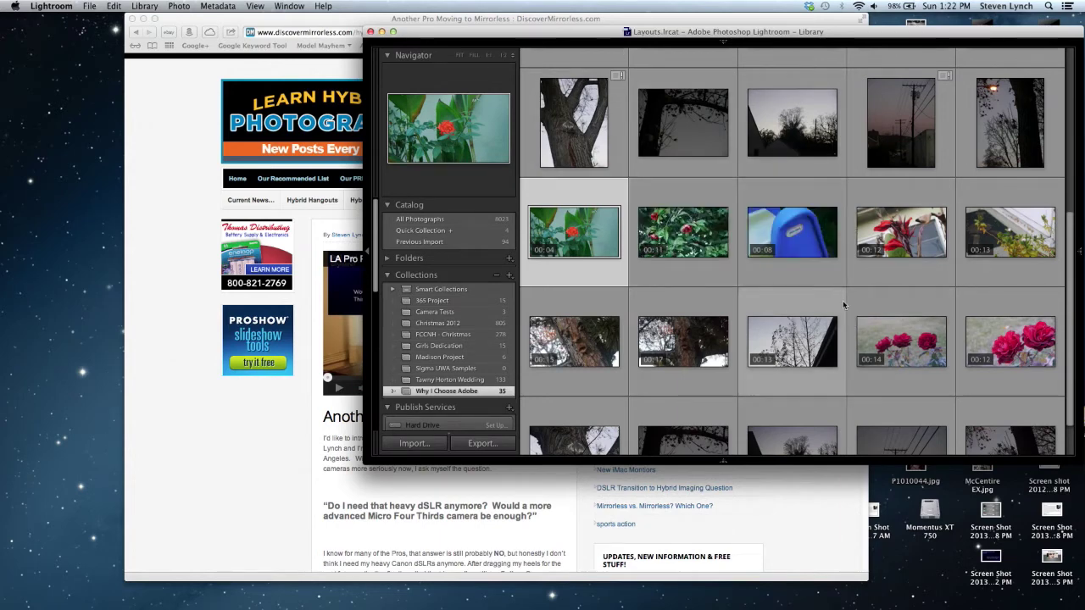
Filter the collection to photos rated three stars or more (17 of 35) and select them all
{"action": "left_click", "coordinate": [723, 460]}
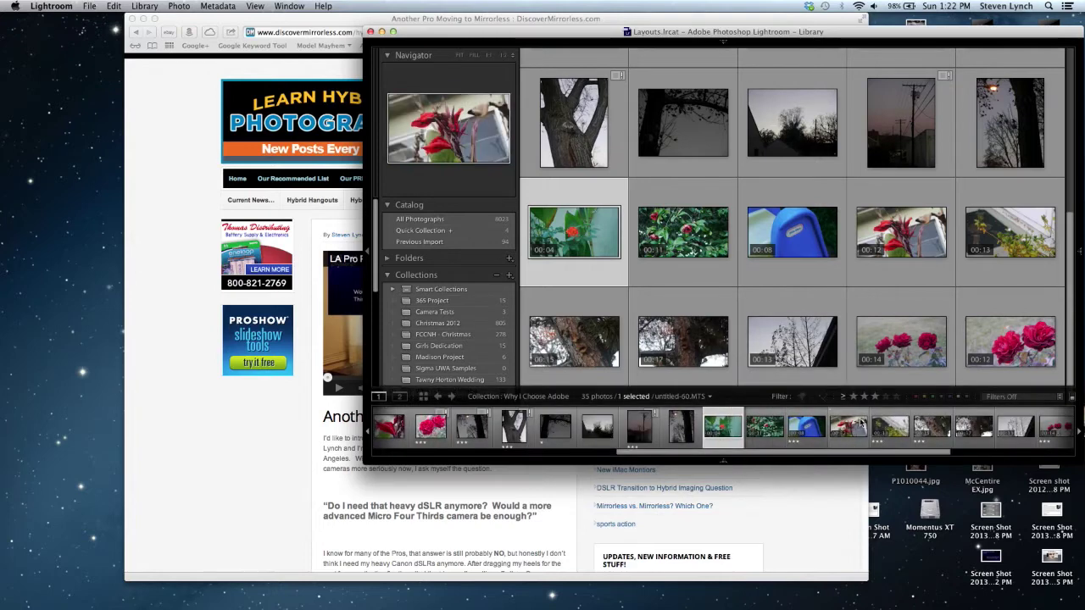
{"action": "left_click", "coordinate": [874, 397]}
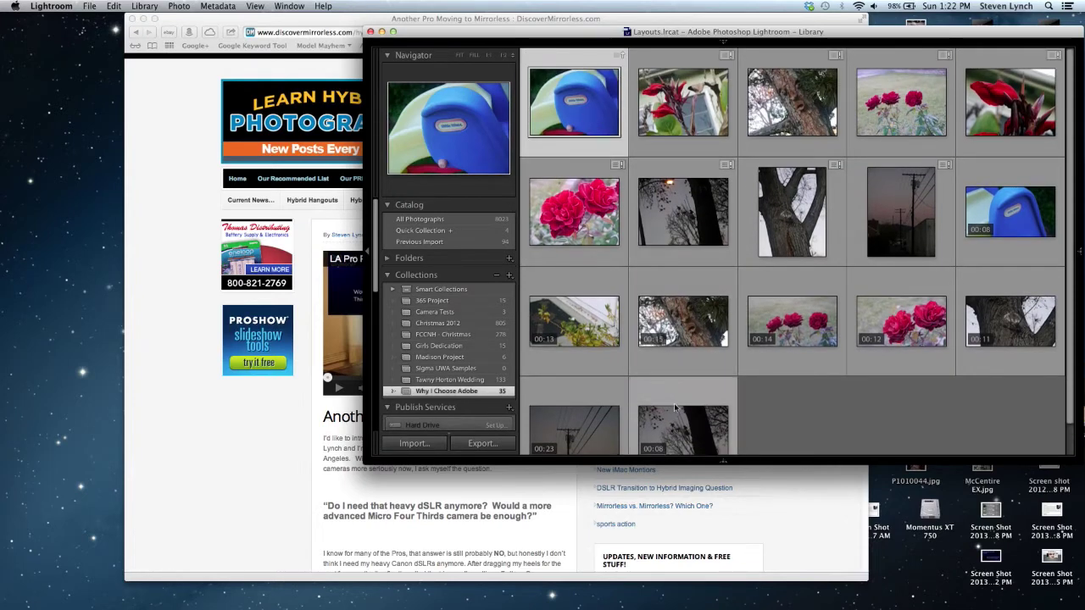
{"action": "key", "text": "super+a"}
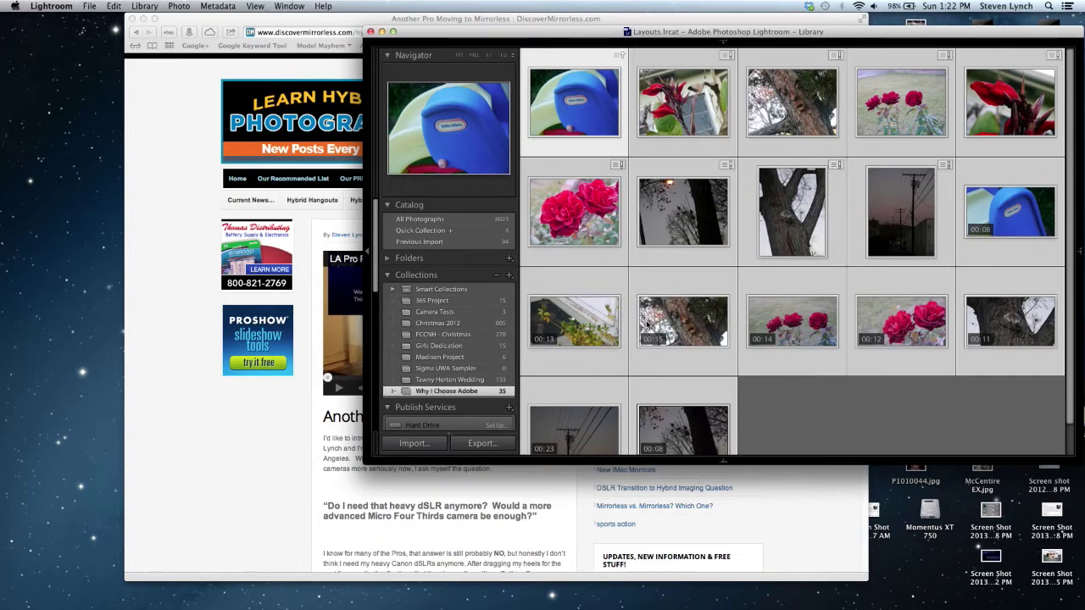
{"action": "mouse_move", "coordinate": [3, 269]}
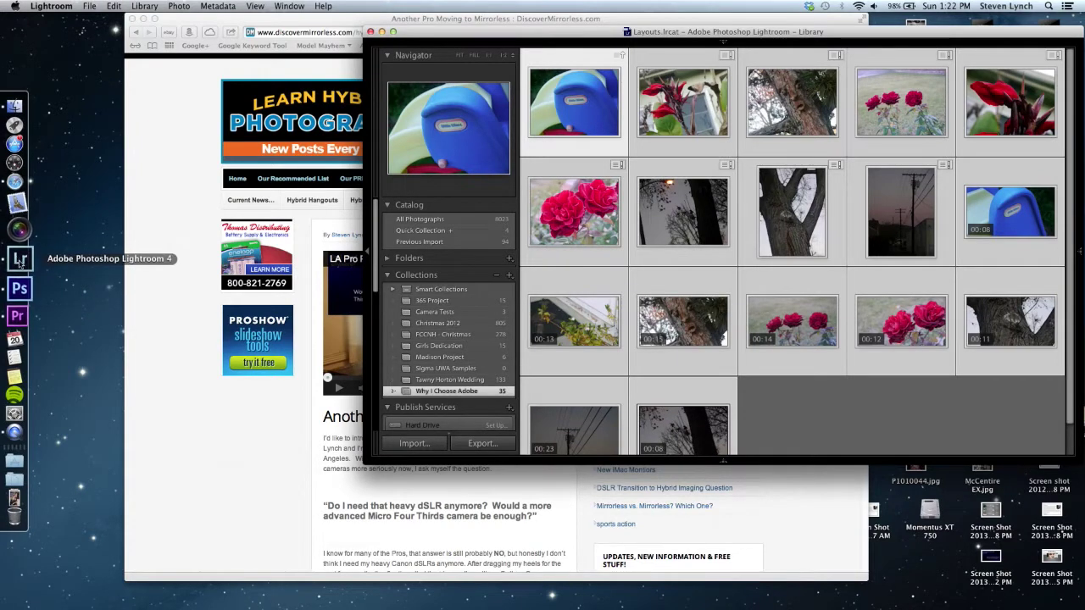
Drag the 17 selected Lightroom clips into Premiere's 'Why I Choose Adobe' Project panel
{"action": "left_click", "coordinate": [17, 296]}
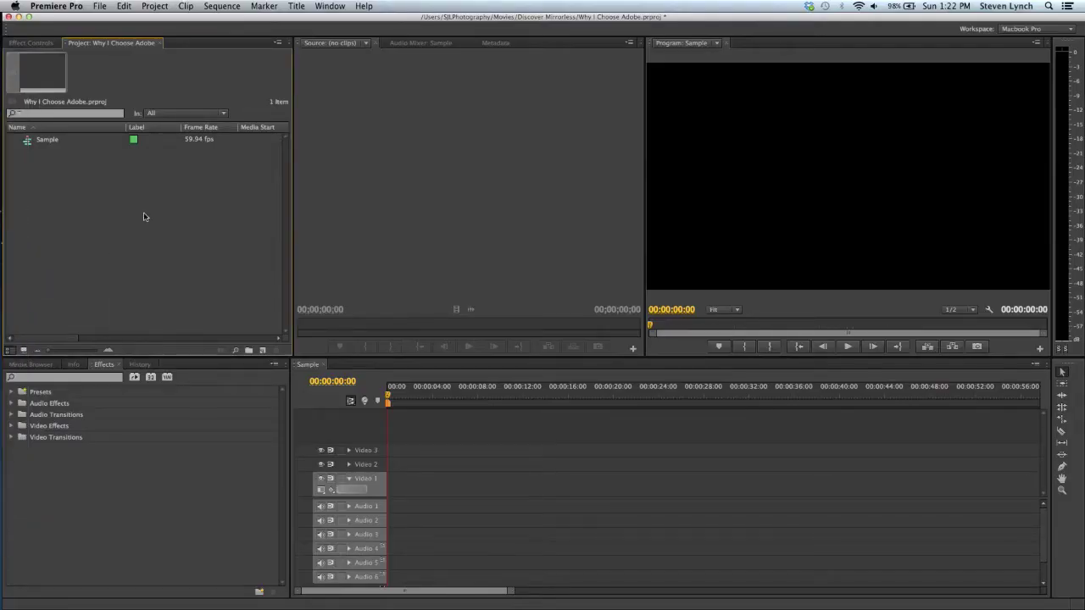
{"action": "mouse_move", "coordinate": [2, 184]}
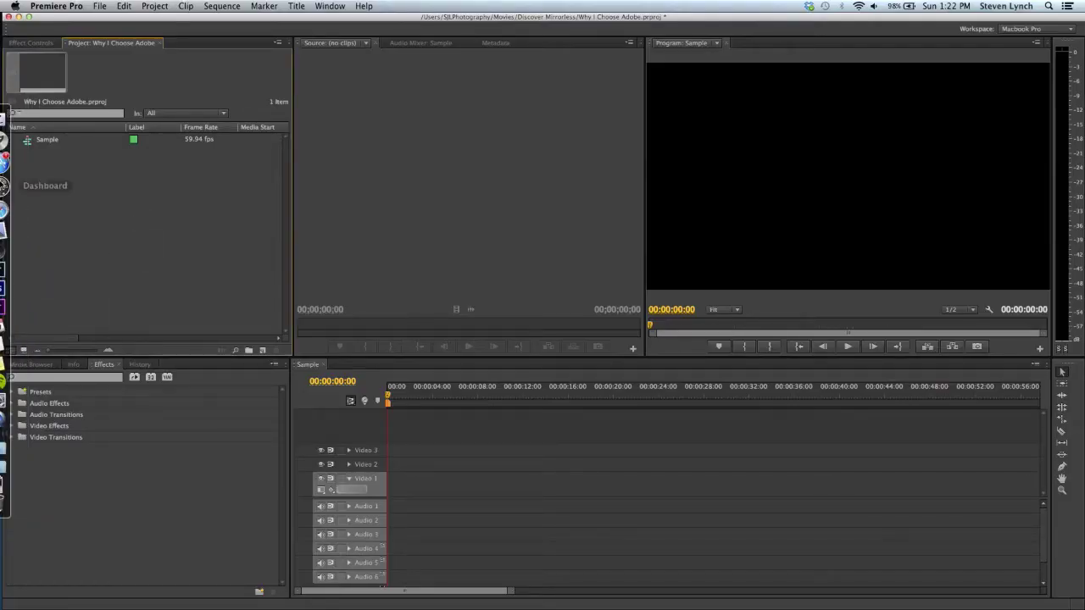
{"action": "left_click", "coordinate": [7, 262]}
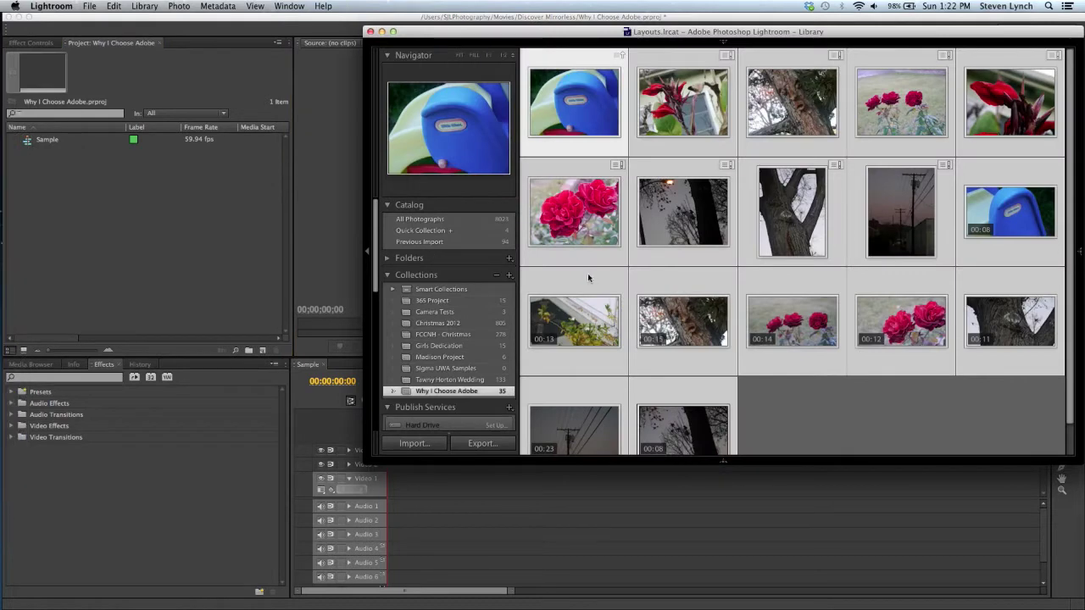
{"action": "left_click_drag", "start_coordinate": [583, 221], "coordinate": [110, 248]}
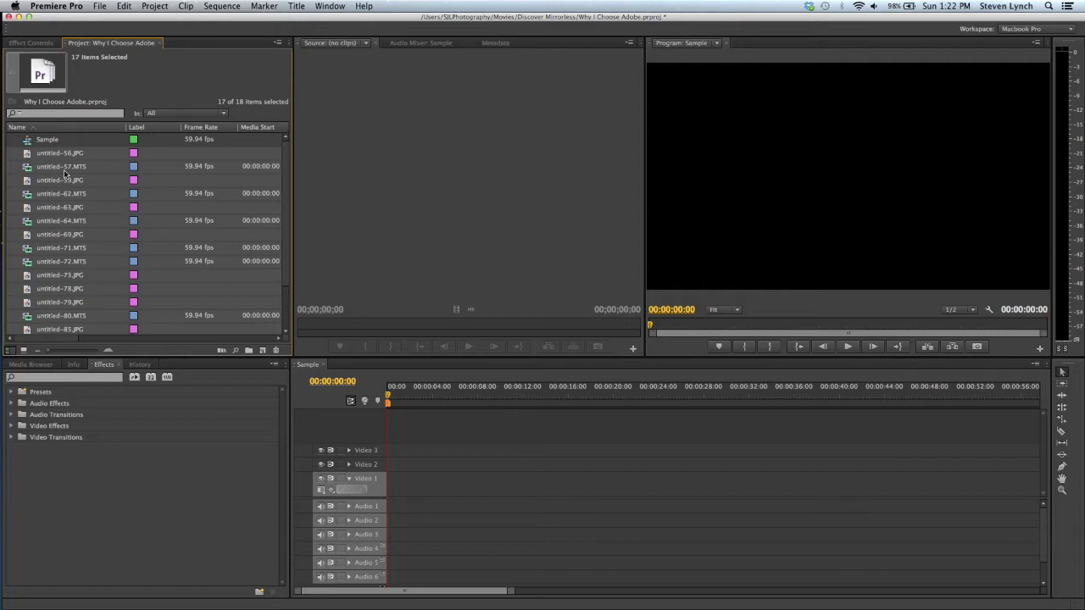
Place untitled-57.MTS at the start of the Sample sequence on Video 1 and play it back
{"action": "left_click", "coordinate": [63, 170]}
{"action": "left_click", "coordinate": [49, 180]}
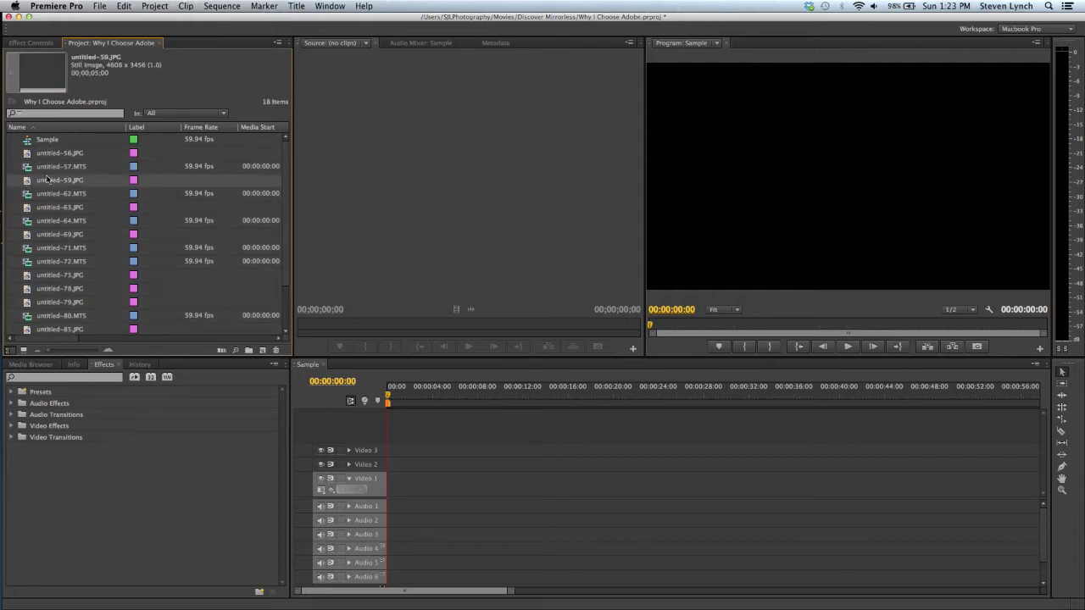
{"action": "left_click", "coordinate": [32, 171]}
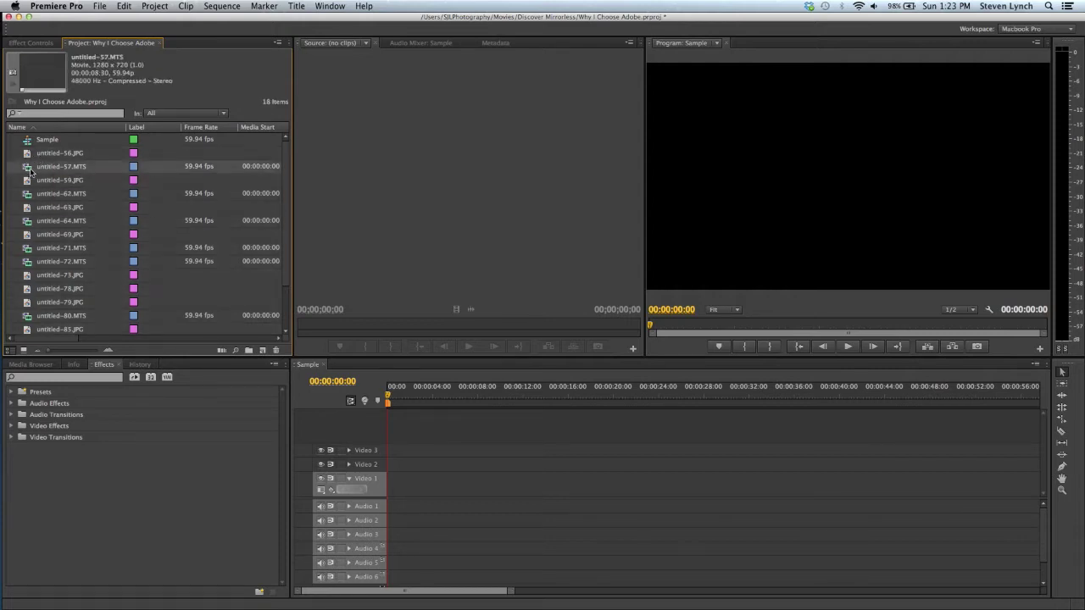
{"action": "left_click_drag", "start_coordinate": [30, 171], "coordinate": [389, 489]}
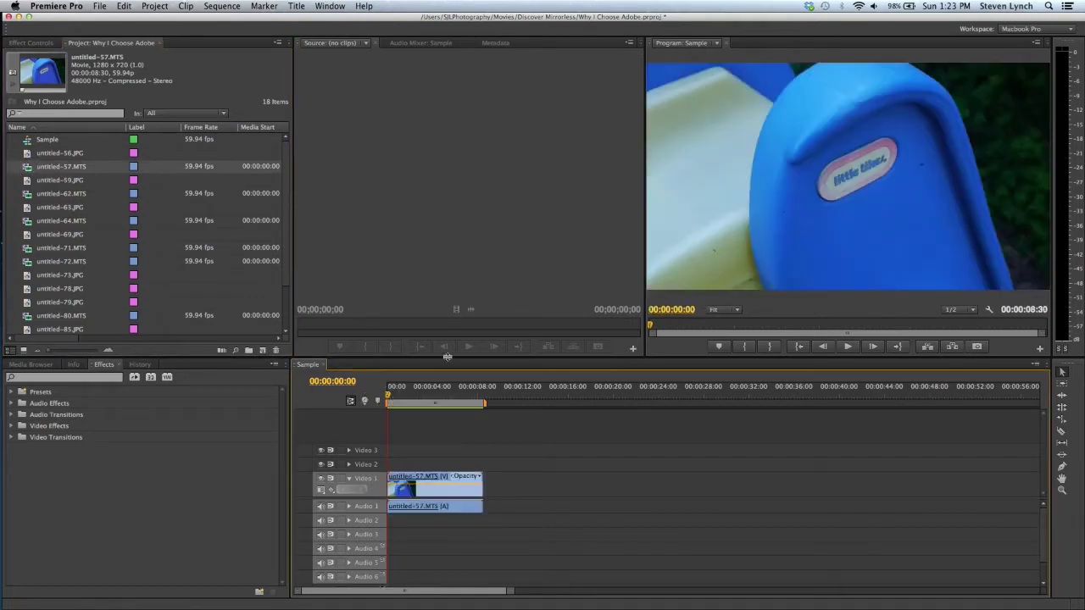
{"action": "key", "text": "space"}
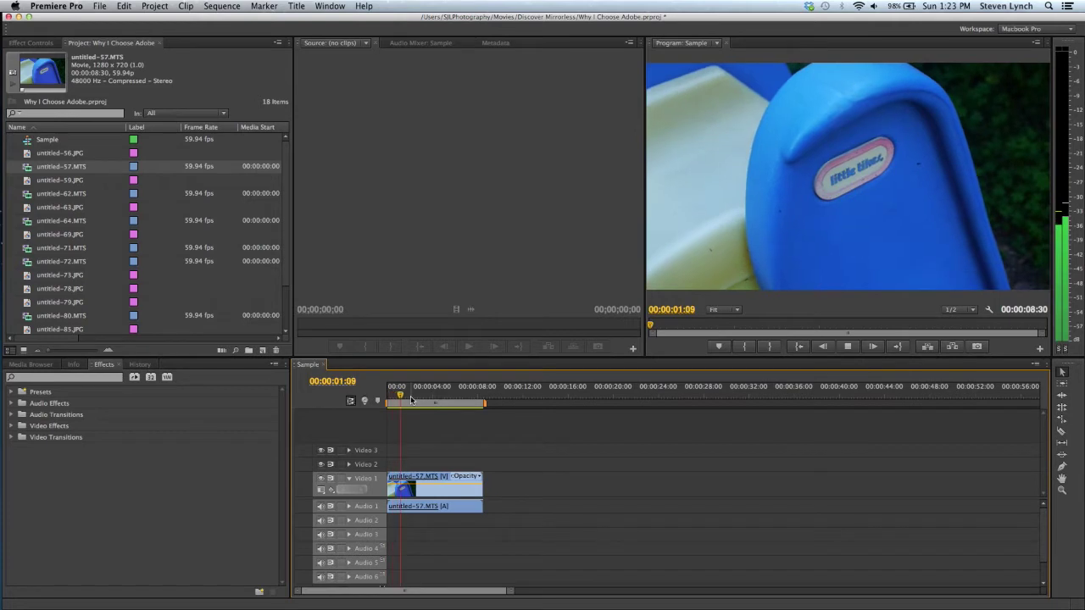
Add the untitled-59.JPG still right after the video clip and move the playhead to 00:00:09:59
{"action": "left_click", "coordinate": [52, 183]}
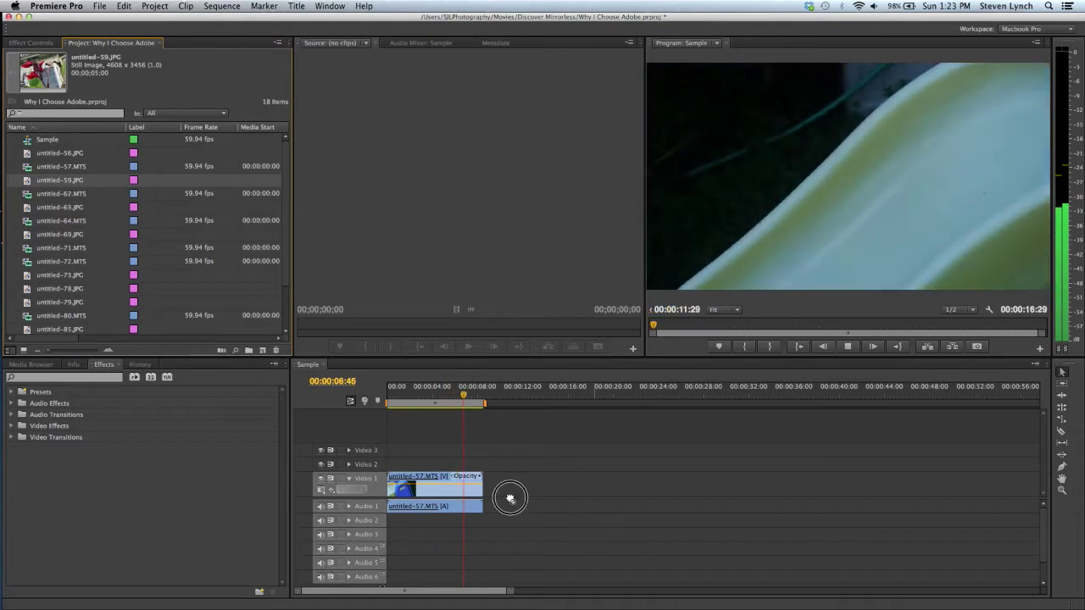
{"action": "left_click_drag", "start_coordinate": [510, 499], "coordinate": [492, 483]}
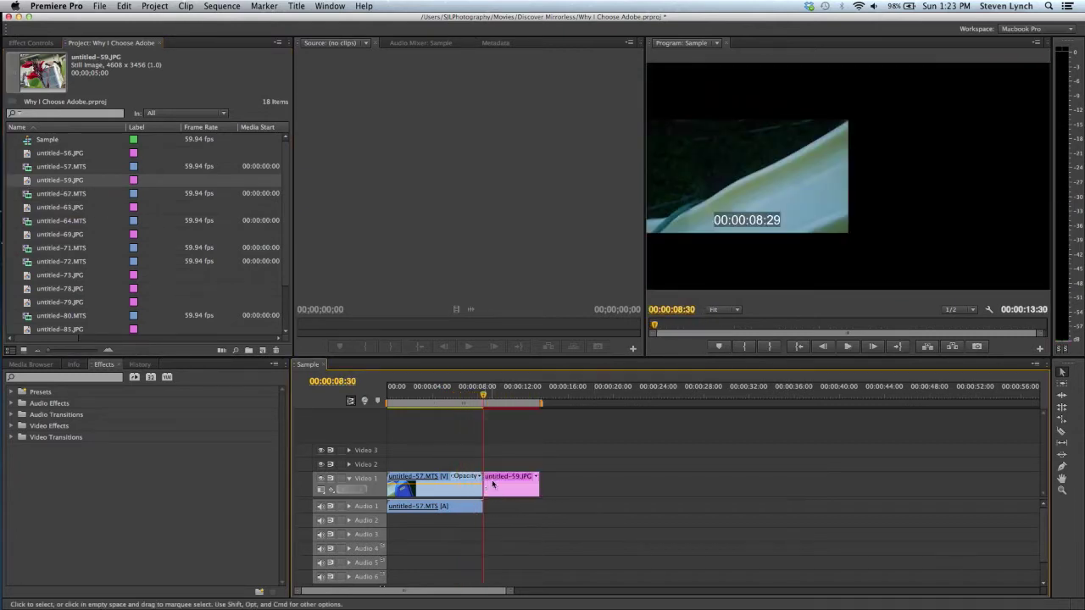
{"action": "left_click", "coordinate": [501, 407]}
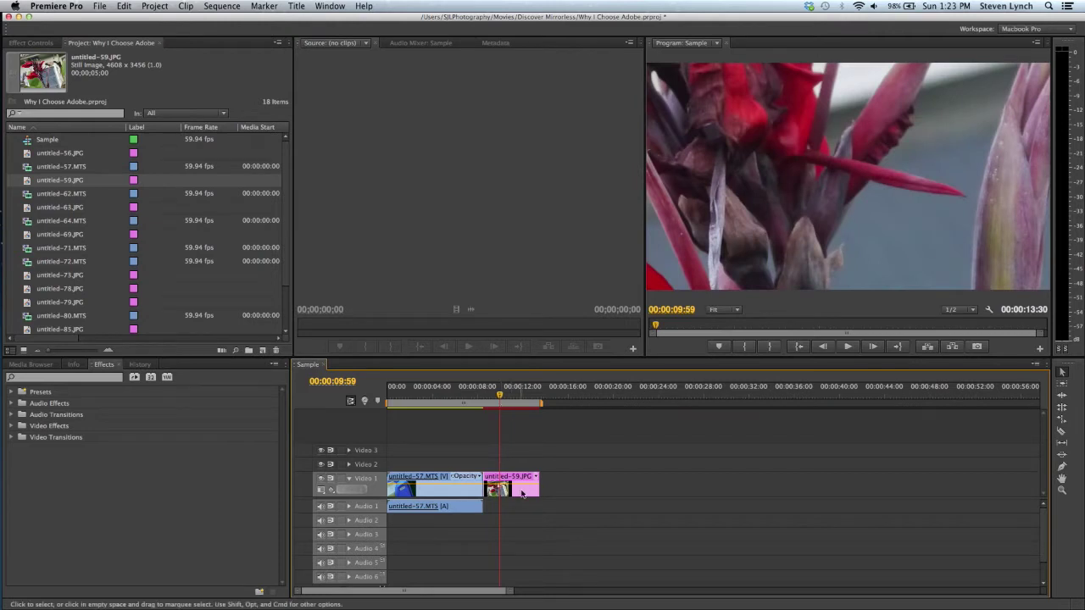
{"action": "right_click", "coordinate": [523, 495]}
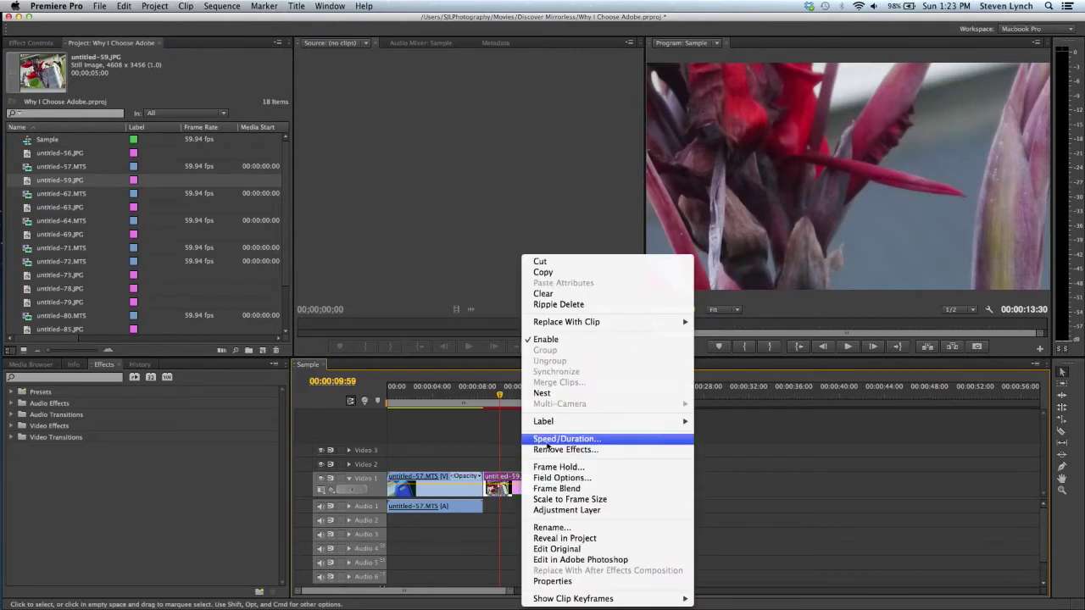
Fit the flower photo to the frame, then play from mid-clip and stop on the still
{"action": "left_click", "coordinate": [570, 500]}
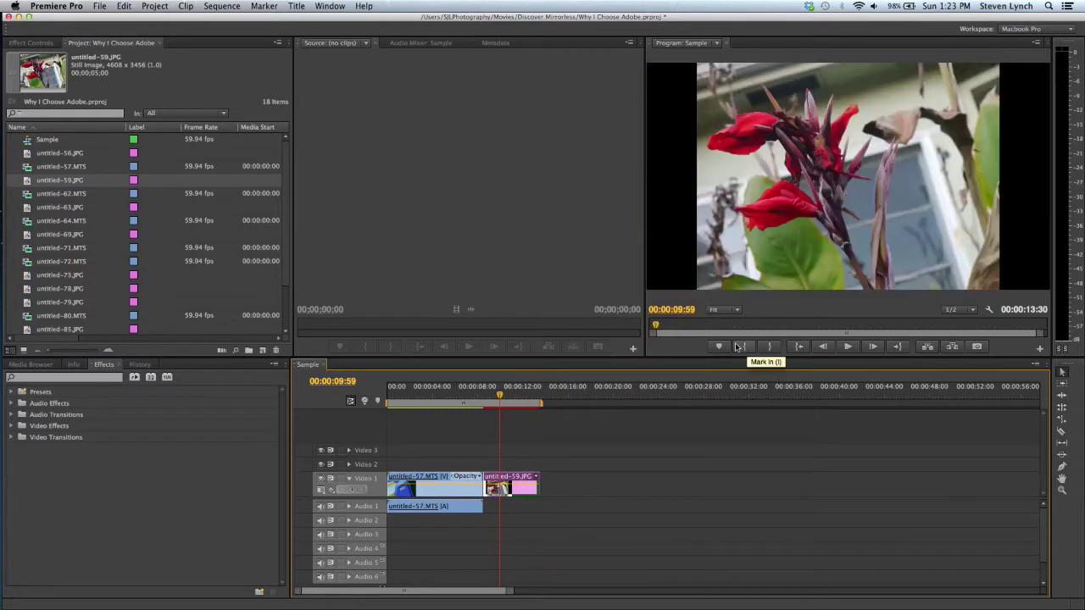
{"action": "left_click", "coordinate": [439, 395]}
{"action": "key", "text": "space"}
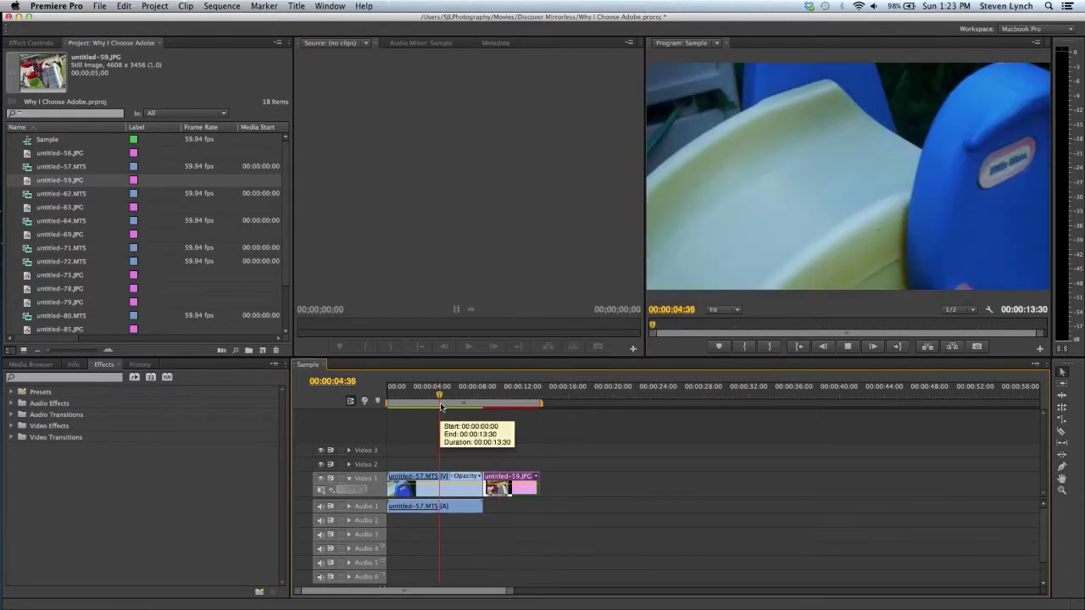
{"action": "left_click", "coordinate": [496, 406]}
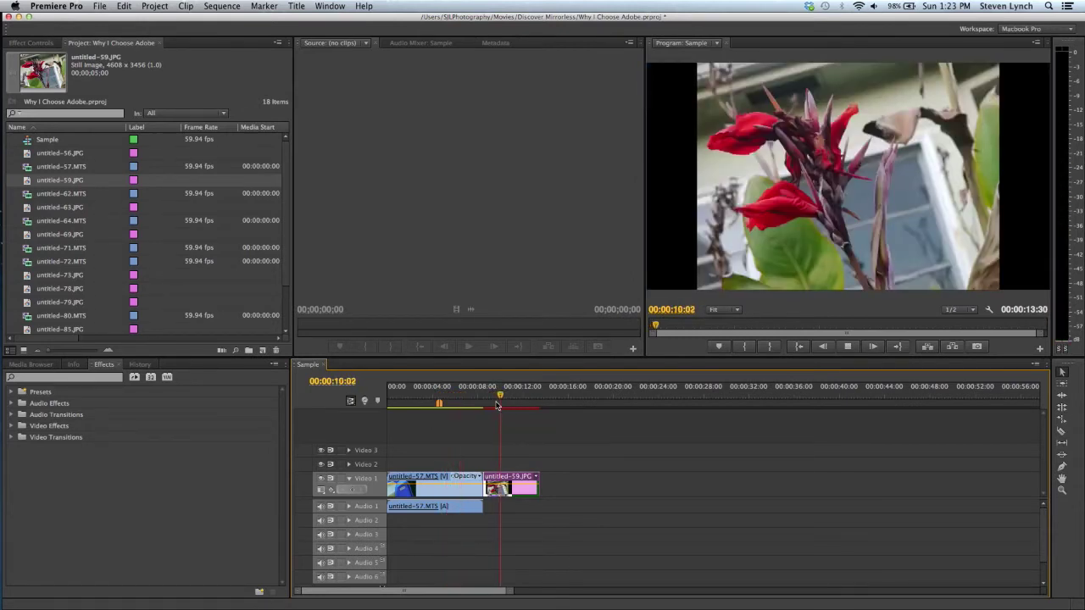
{"action": "key", "text": "space"}
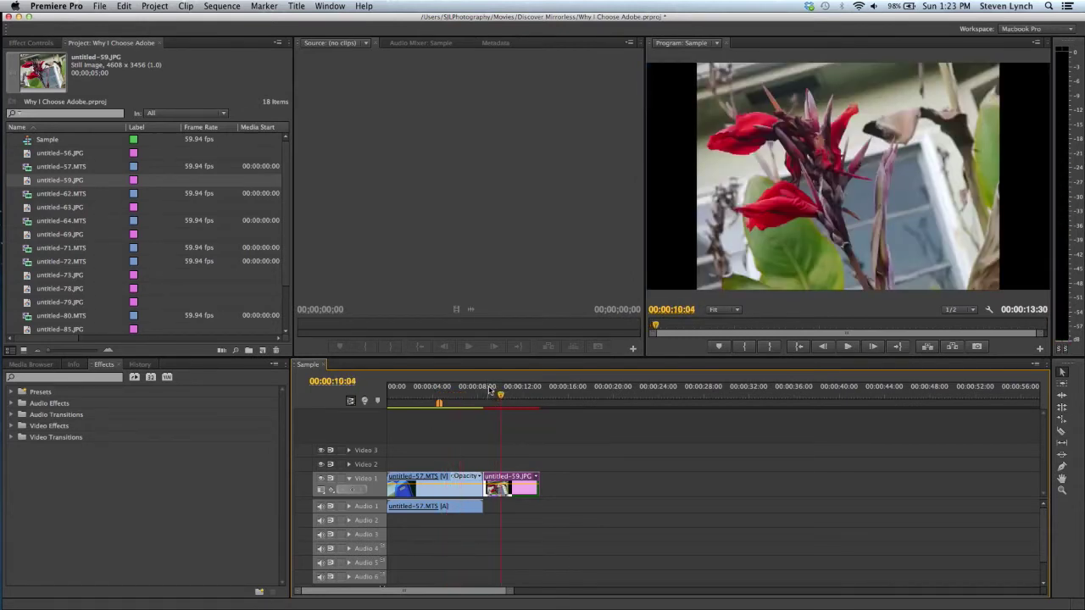
{"action": "right_click", "coordinate": [522, 497]}
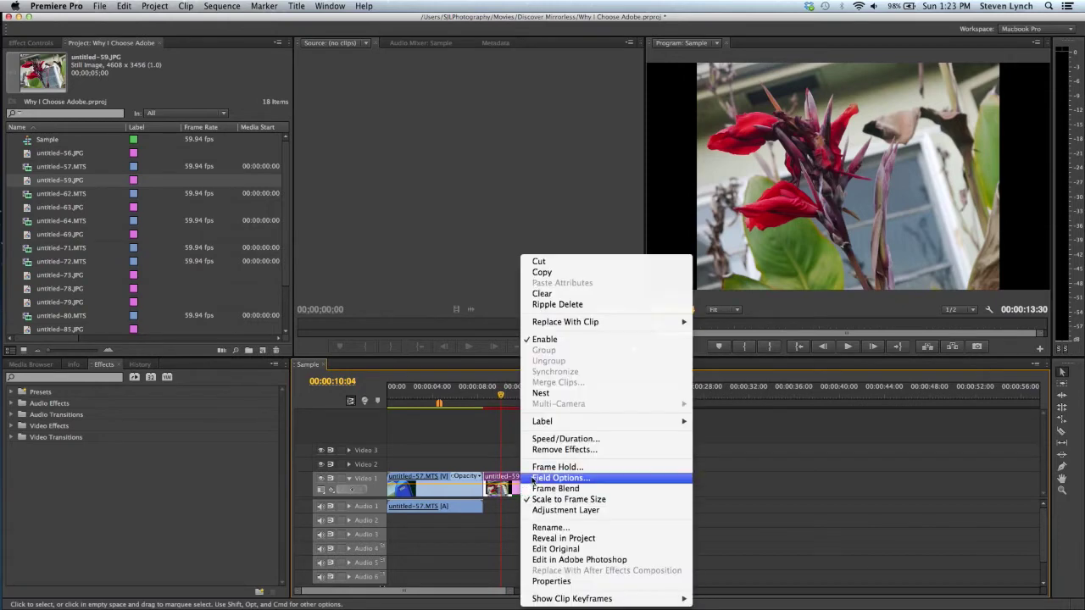
Edit the flower still in Photoshop, painting dark spiral scribbles over the stems with a 175 brush
{"action": "left_click", "coordinate": [582, 561]}
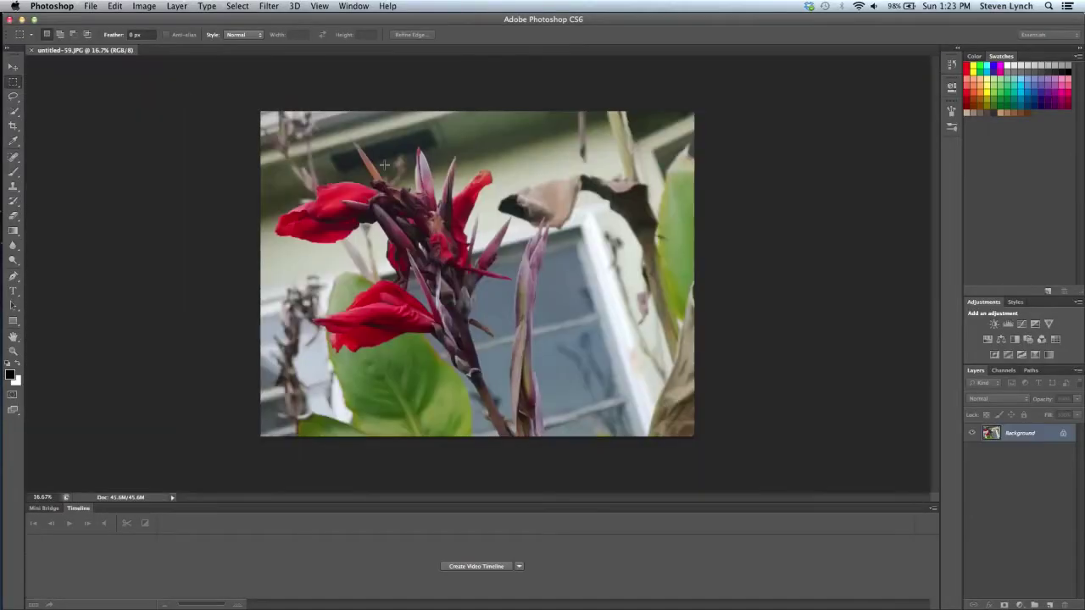
{"action": "left_click", "coordinate": [13, 111]}
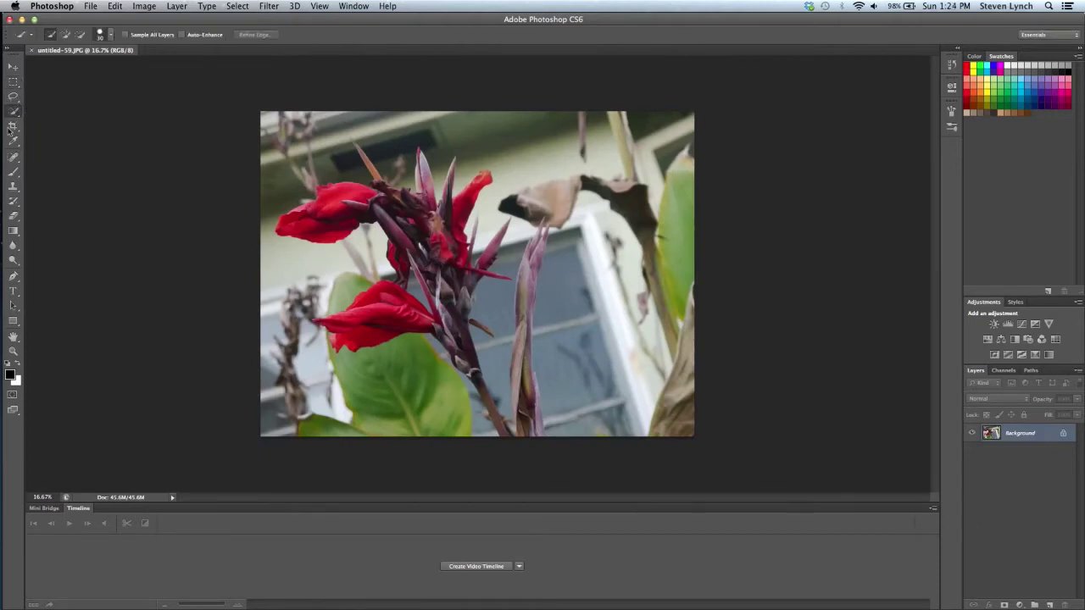
{"action": "key", "text": "b"}
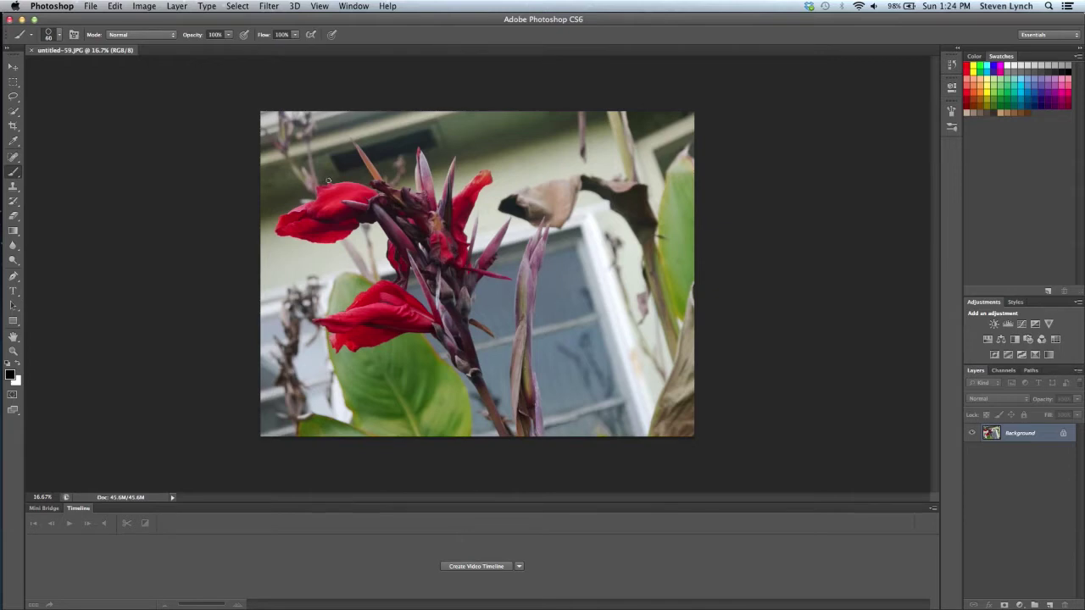
{"action": "key", "text": "bracketright"}
{"action": "key", "text": "bracketright"}
{"action": "key", "text": "bracketright"}
{"action": "key", "text": "bracketright"}
{"action": "key", "text": "bracketright"}
{"action": "key", "text": "bracketright"}
{"action": "key", "text": "bracketright"}
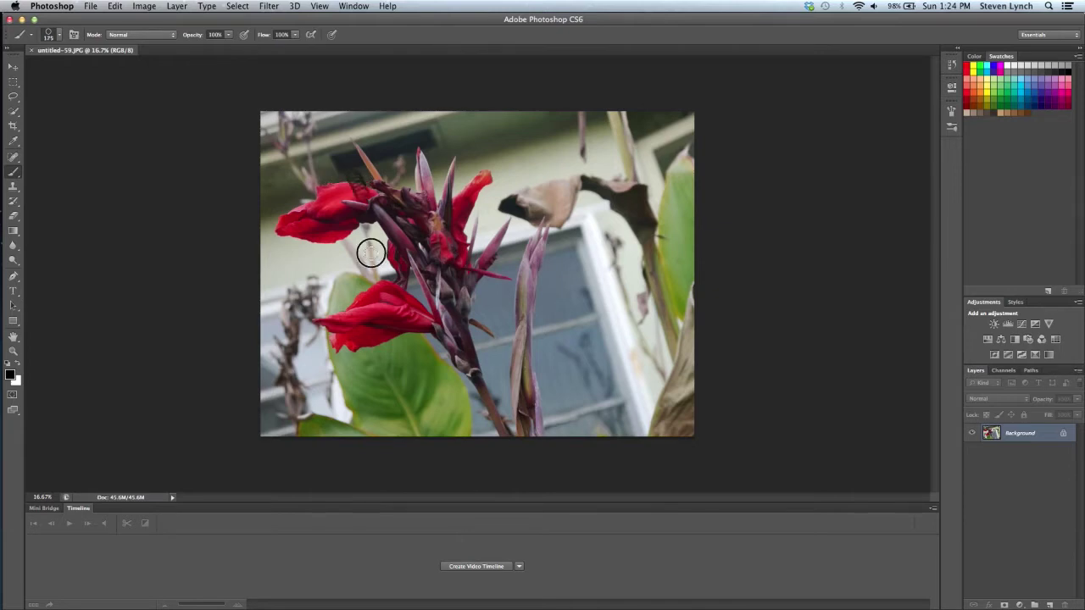
{"action": "mouse_move", "coordinate": [370, 253]}
{"action": "left_mouse_down"}
{"action": "mouse_move", "coordinate": [373, 212]}
{"action": "mouse_move", "coordinate": [420, 199]}
{"action": "mouse_move", "coordinate": [424, 242]}
{"action": "mouse_move", "coordinate": [454, 223]}
{"action": "mouse_move", "coordinate": [459, 197]}
{"action": "left_mouse_up"}
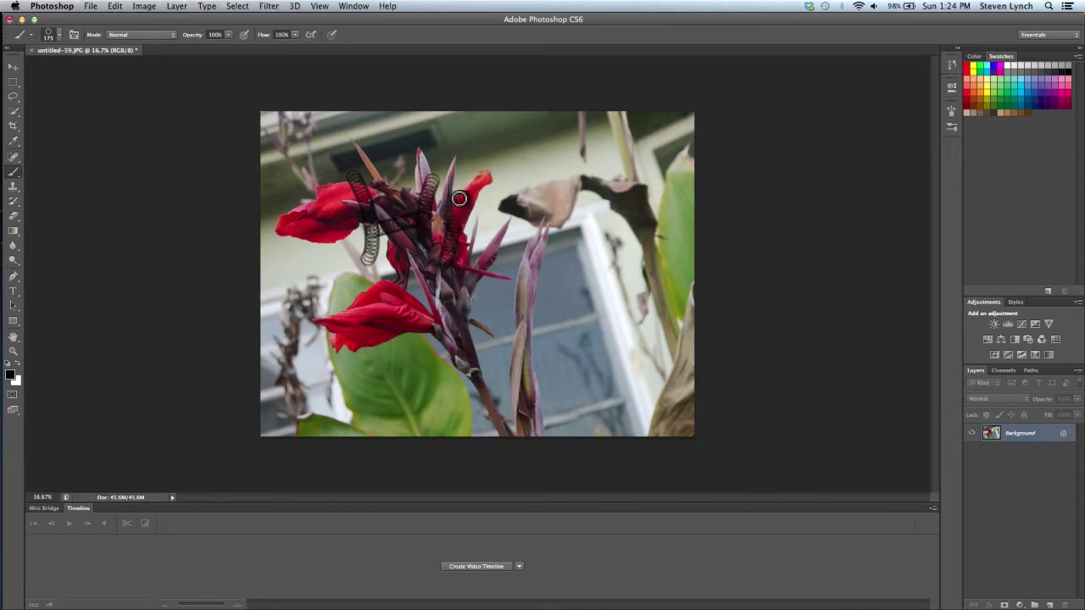
Save the edited image as a JPEG and scrub through the updated still back in Premiere
{"action": "key", "text": "super+s"}
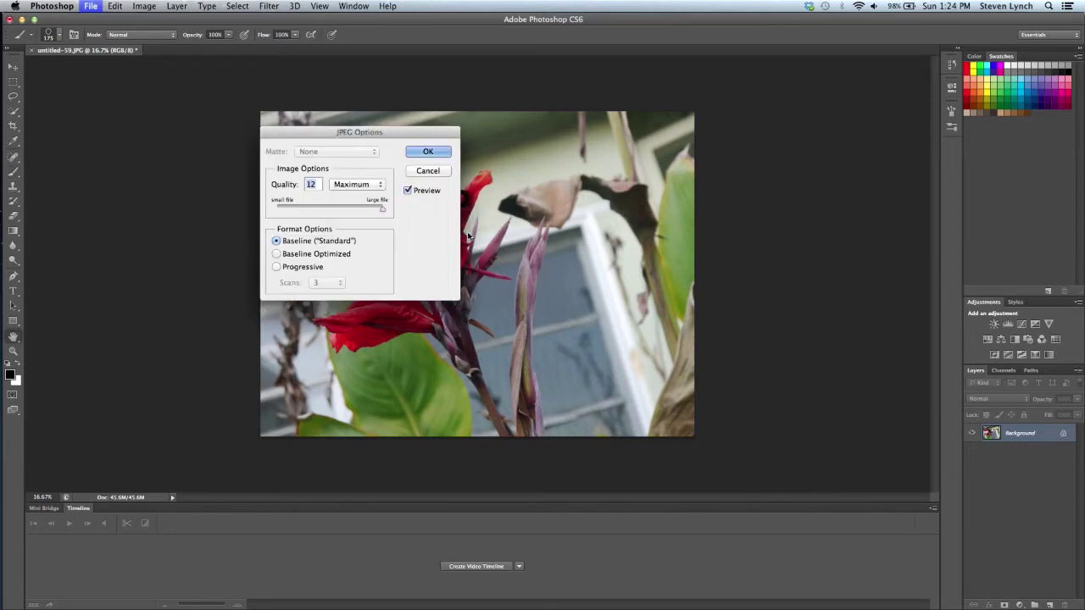
{"action": "left_click", "coordinate": [416, 151]}
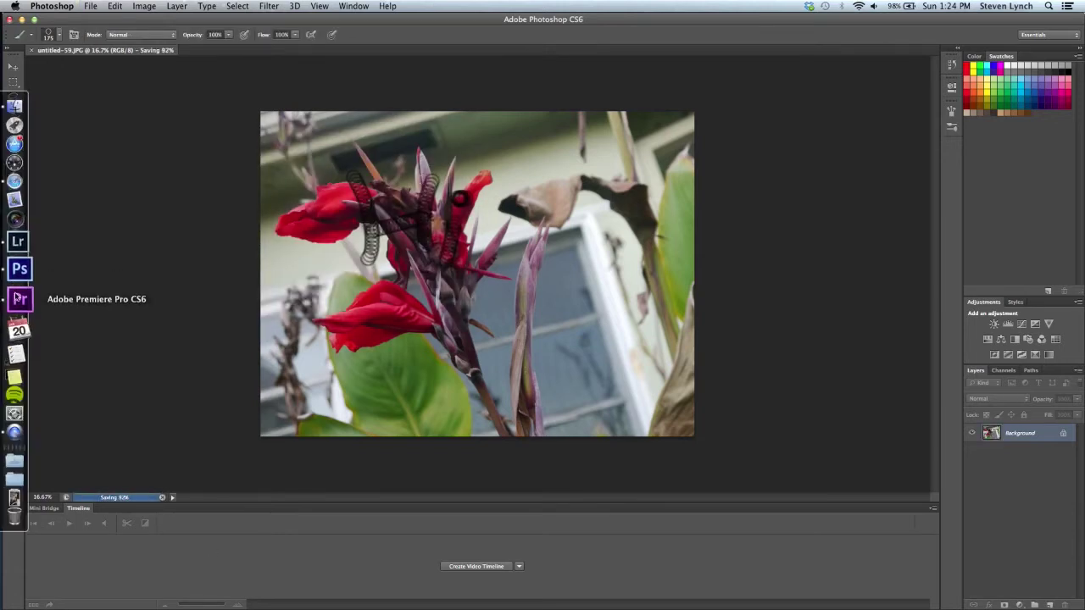
{"action": "left_click", "coordinate": [17, 295]}
{"action": "mouse_move", "coordinate": [509, 396]}
{"action": "left_mouse_down"}
{"action": "mouse_move", "coordinate": [492, 402]}
{"action": "mouse_move", "coordinate": [510, 405]}
{"action": "left_mouse_up"}
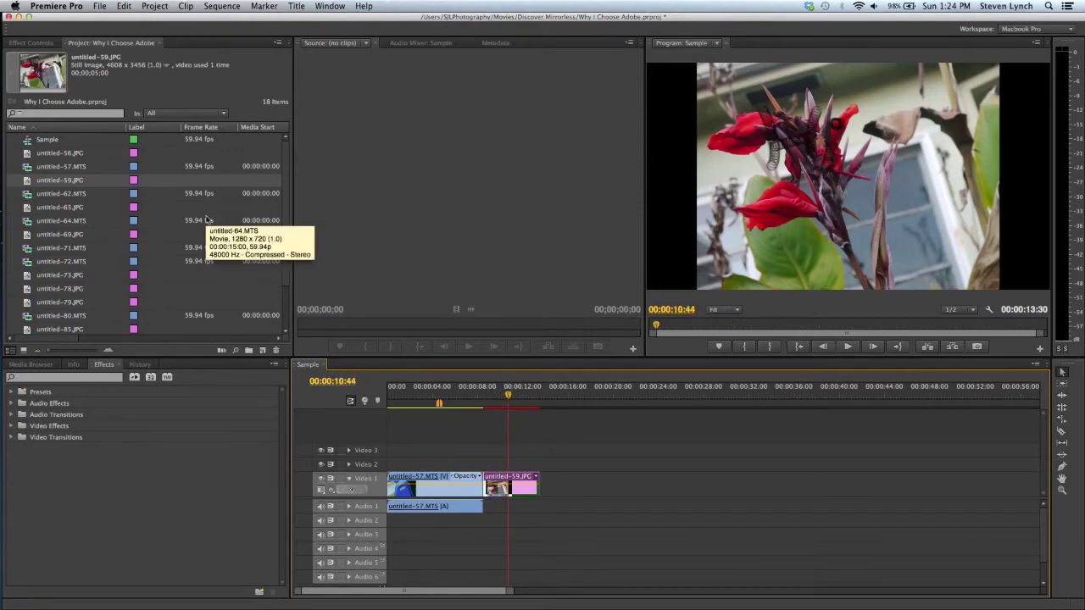
Review untitled-62.MTS's external editing options, including Edit in Adobe Audition, then dismiss the menu
{"action": "left_click", "coordinate": [23, 195]}
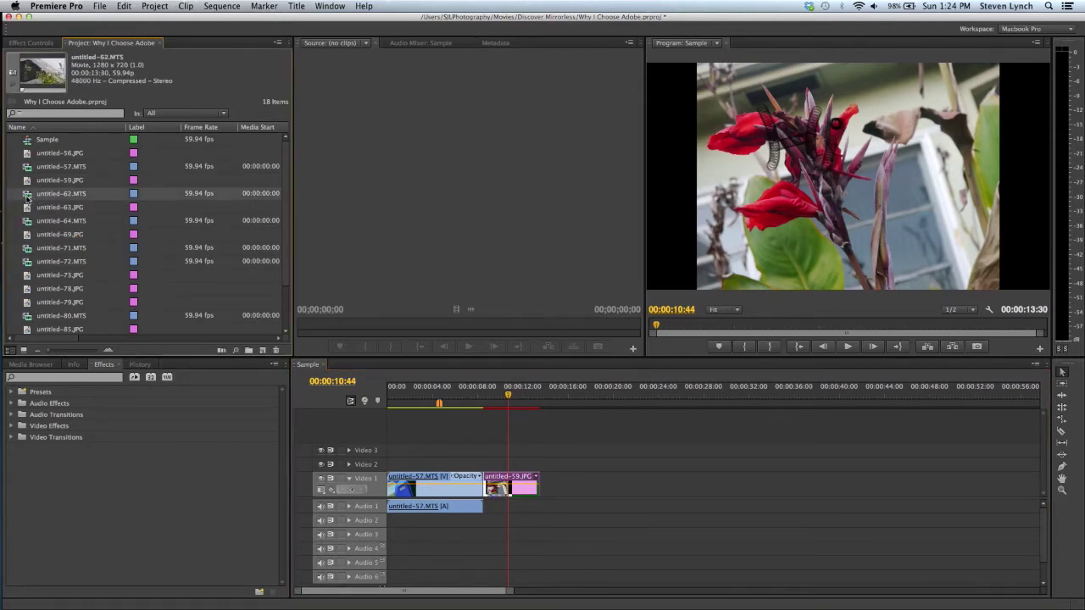
{"action": "right_click", "coordinate": [27, 197]}
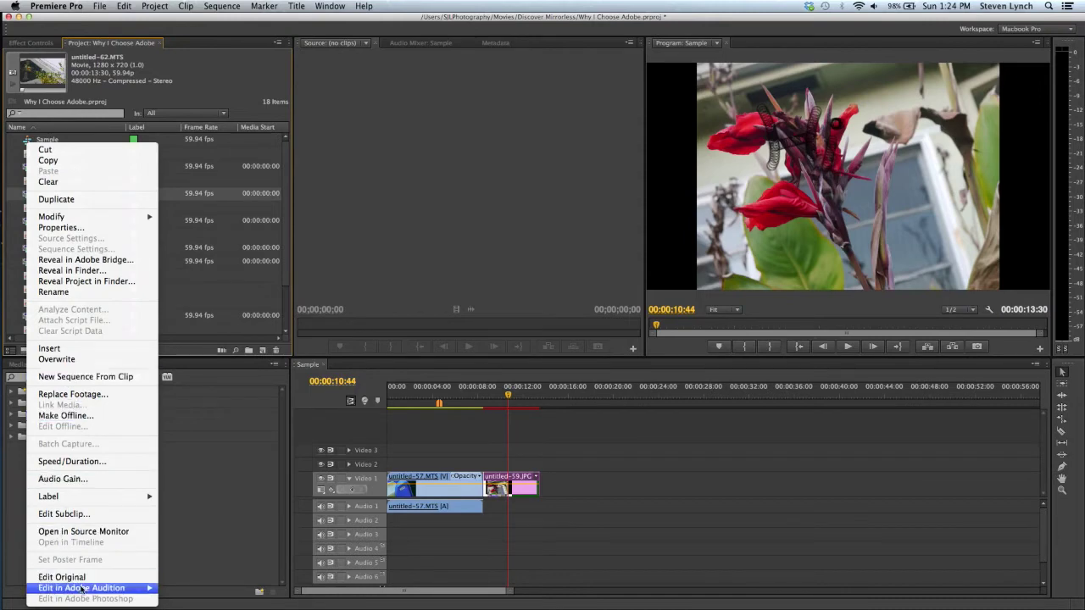
{"action": "mouse_move", "coordinate": [83, 589]}
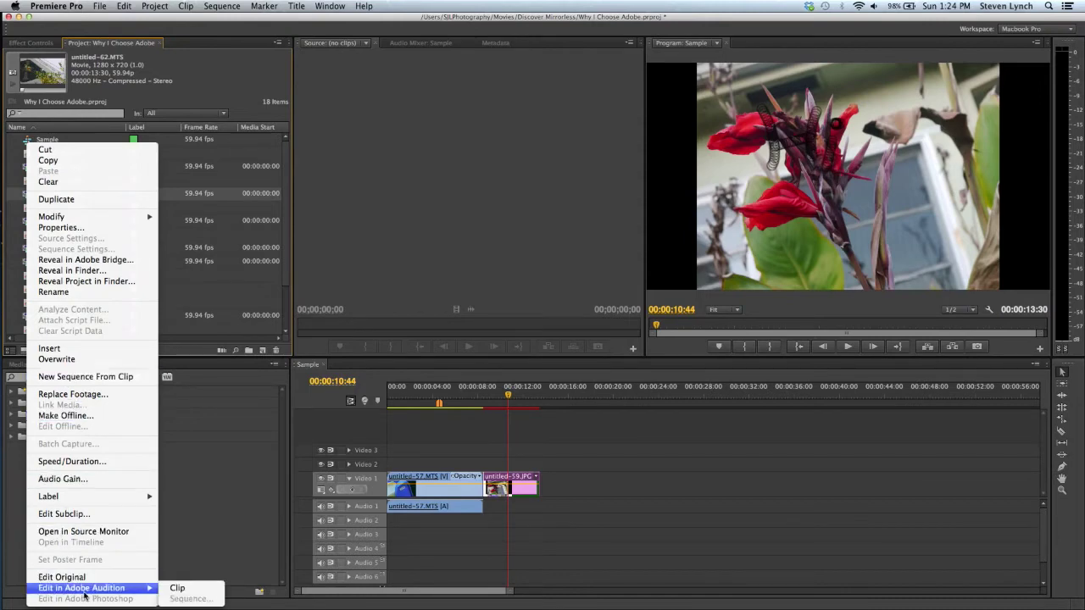
{"action": "left_click", "coordinate": [203, 218]}
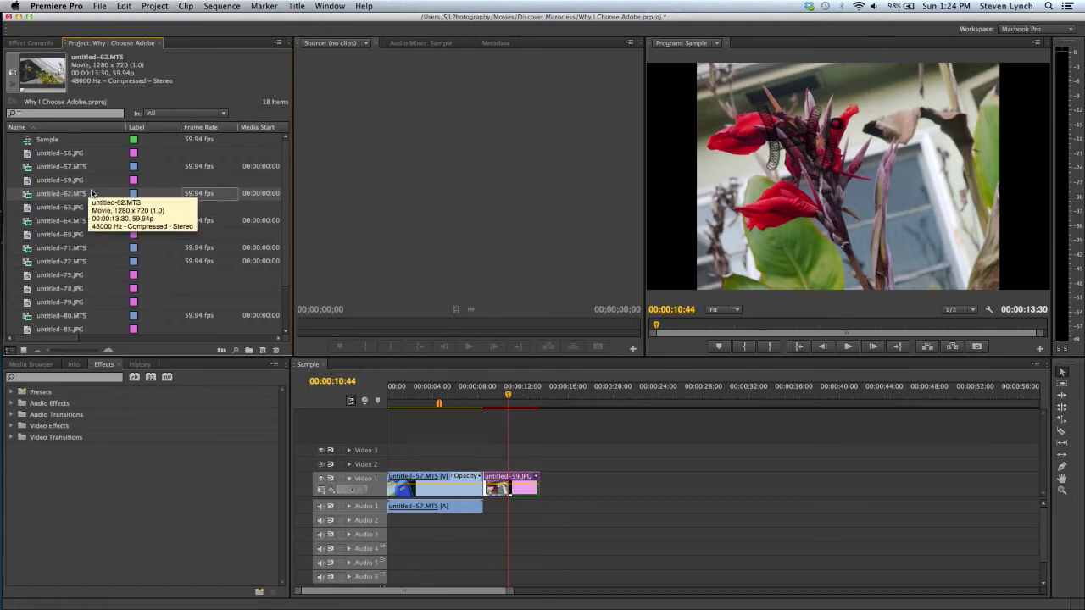
View the info for untitled-62.MTS, untitled-63.JPG and finally untitled-56.JPG in the Project panel
{"action": "left_click", "coordinate": [28, 198]}
{"action": "left_click", "coordinate": [26, 209]}
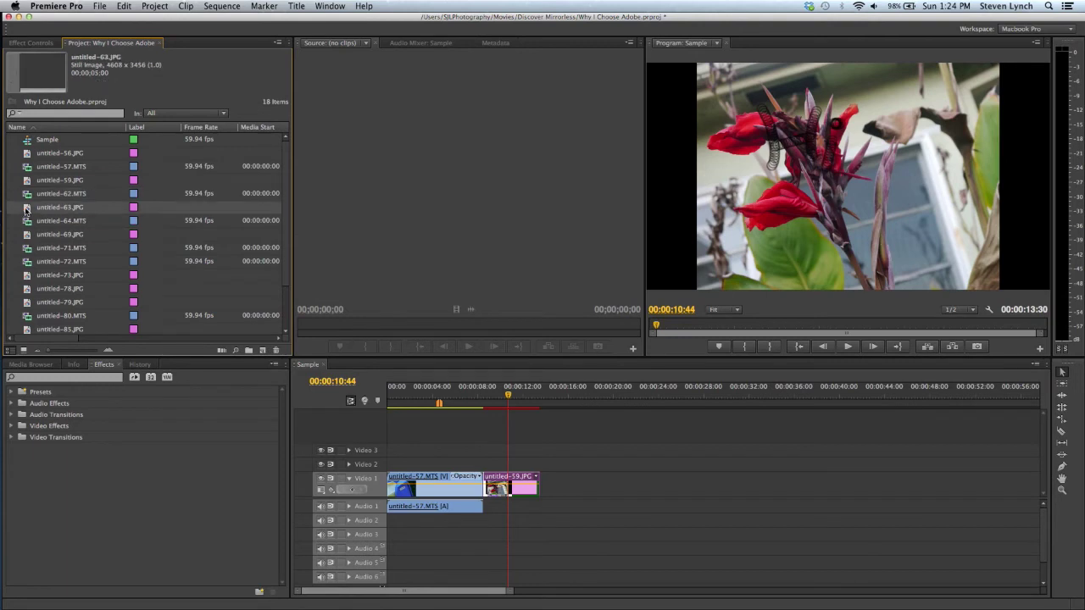
{"action": "left_click", "coordinate": [32, 198]}
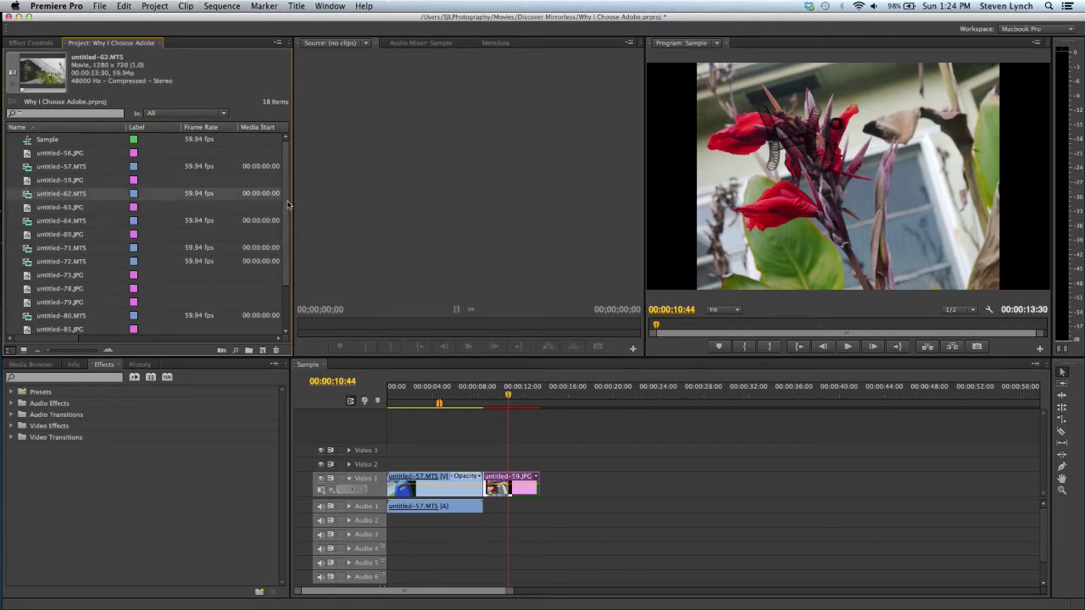
{"action": "left_click", "coordinate": [39, 155]}
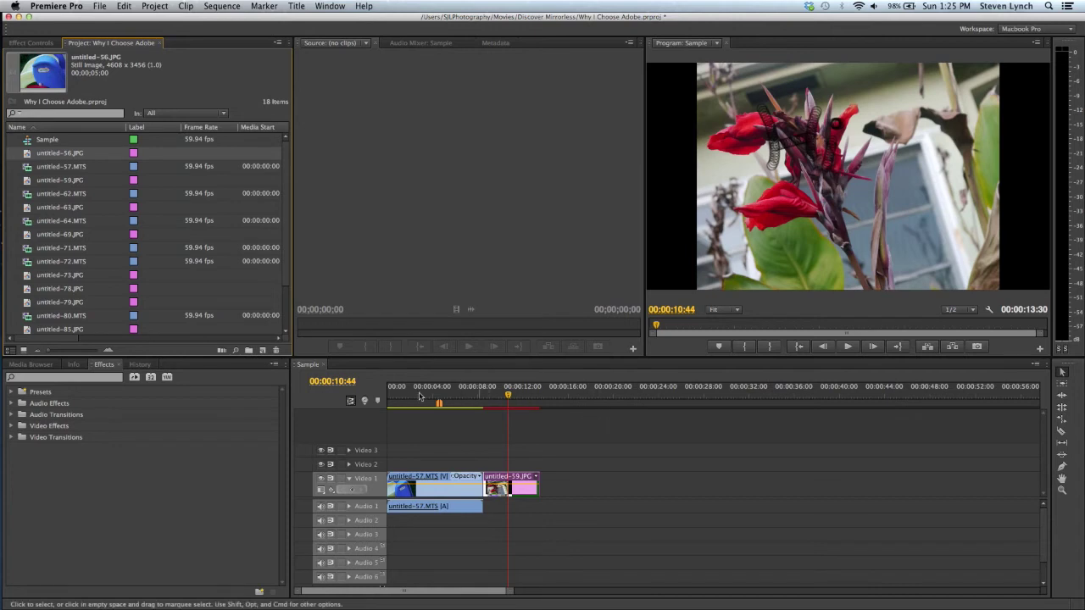
{"action": "mouse_move", "coordinate": [6, 221]}
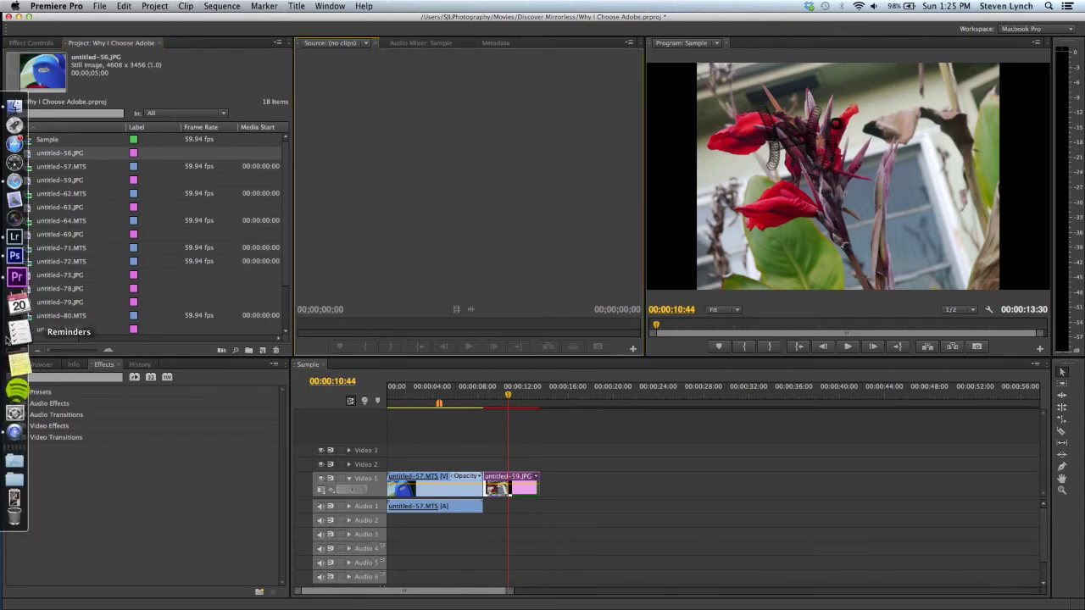